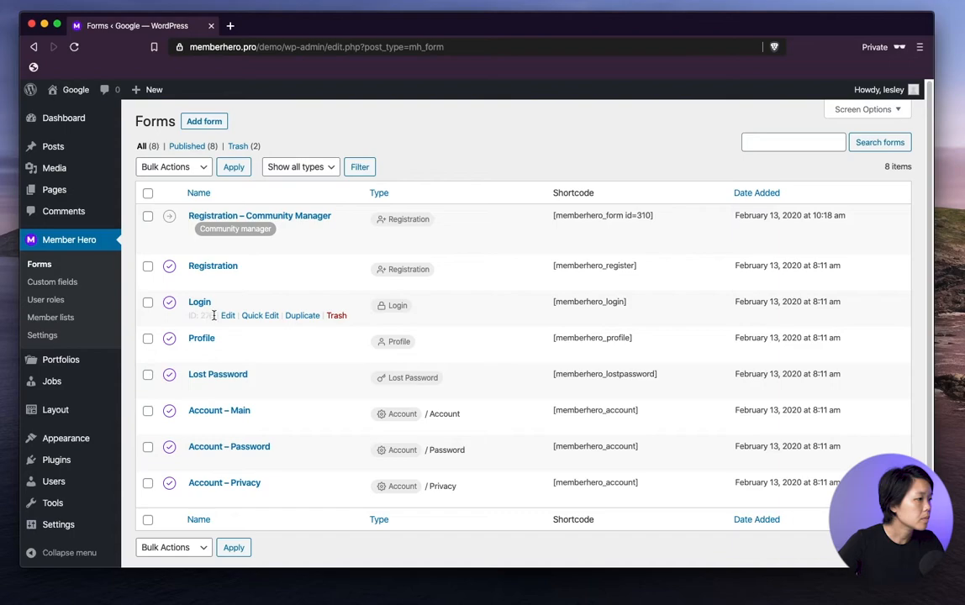
Open the existing Login form for editing, keep its form type as Login and set field icons to Beside label.
{"action": "left_click", "coordinate": [227, 316]}
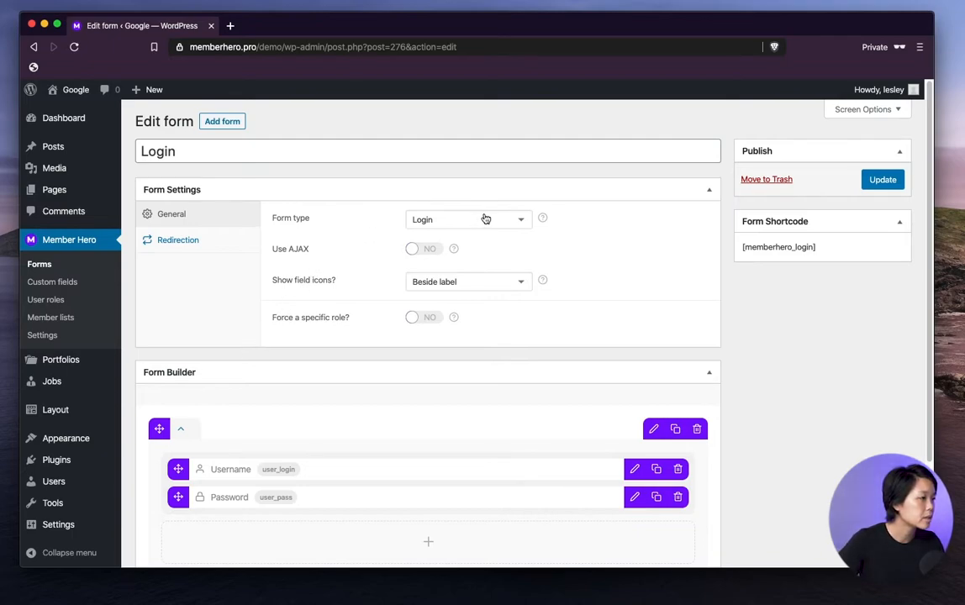
{"action": "left_click", "coordinate": [517, 222]}
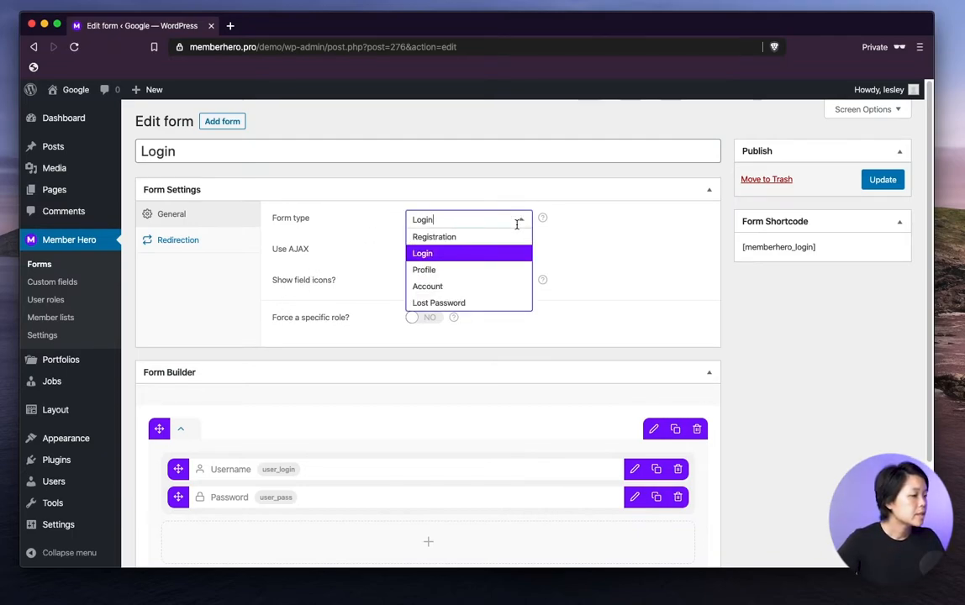
{"action": "left_click", "coordinate": [492, 259]}
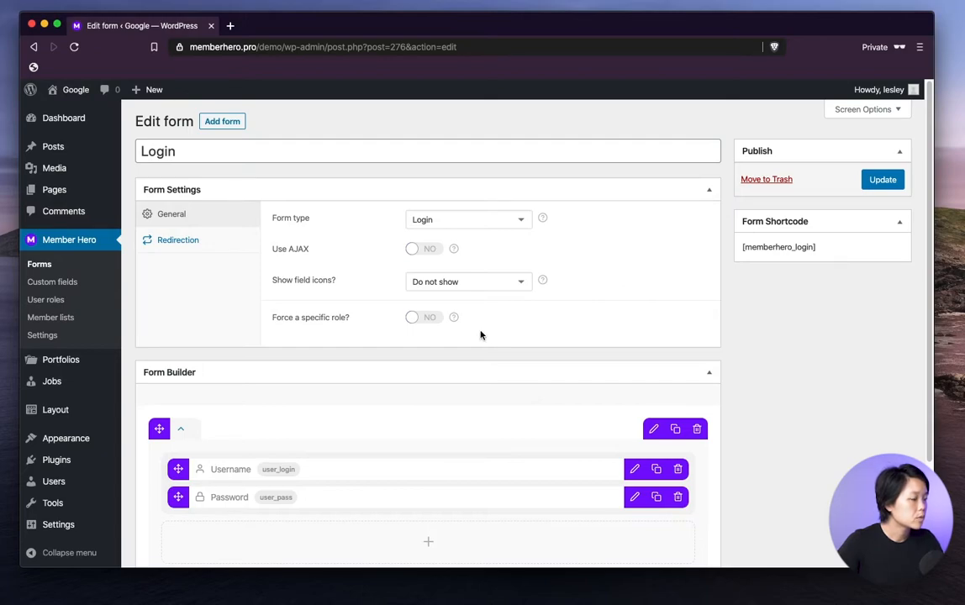
{"action": "left_click", "coordinate": [477, 282]}
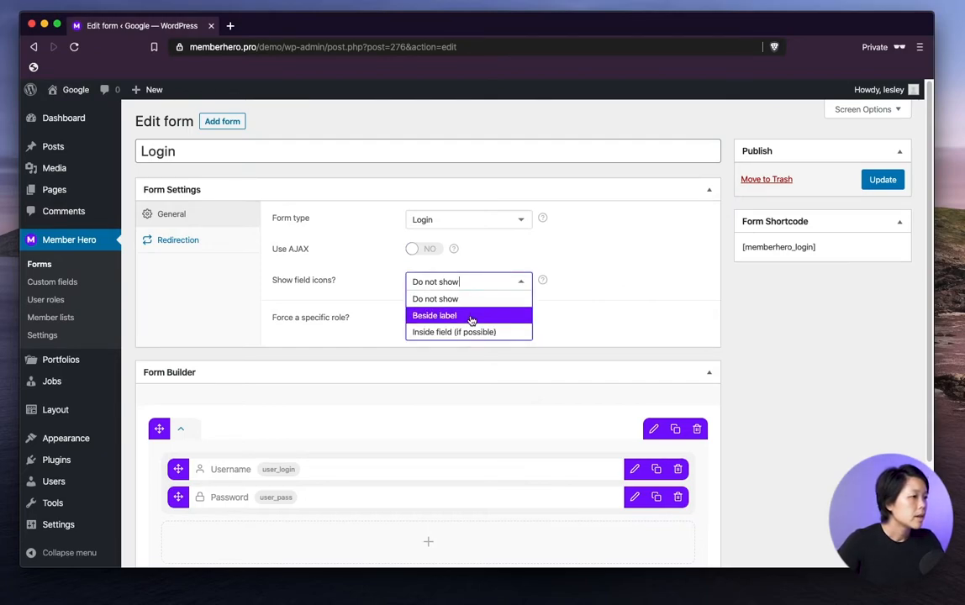
{"action": "left_click", "coordinate": [470, 317]}
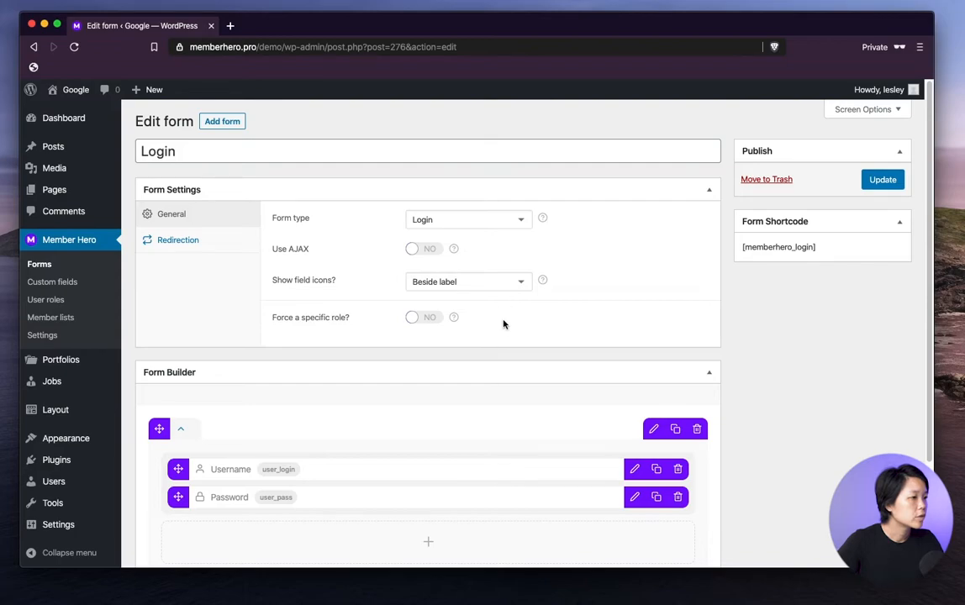
Review the form's redirection options and select Default Redirection.
{"action": "left_click", "coordinate": [204, 246]}
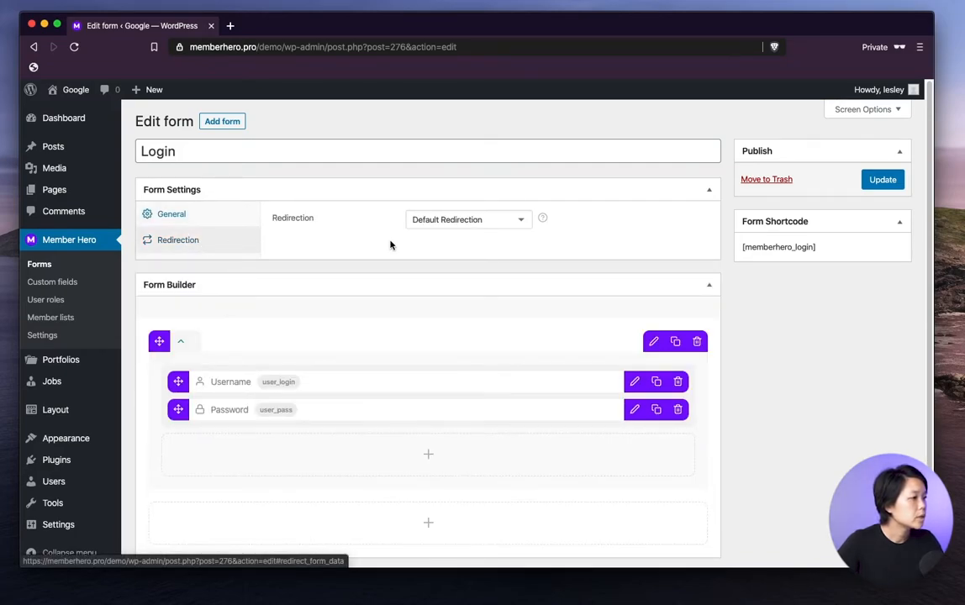
{"action": "left_click", "coordinate": [494, 221]}
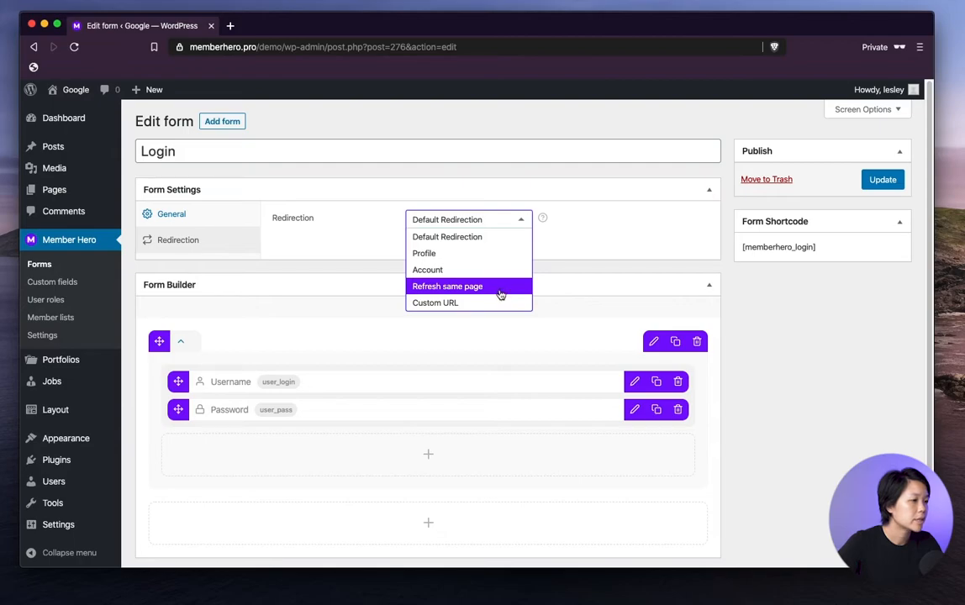
{"action": "left_click", "coordinate": [502, 241]}
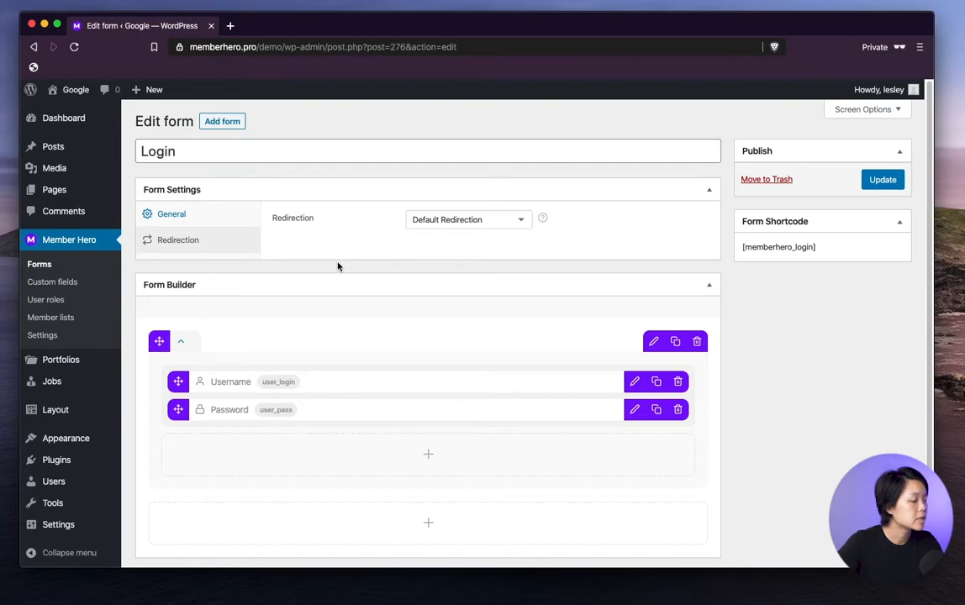
{"action": "scroll", "coordinate": [354, 371], "scroll_direction": "down", "scroll_amount": 1}
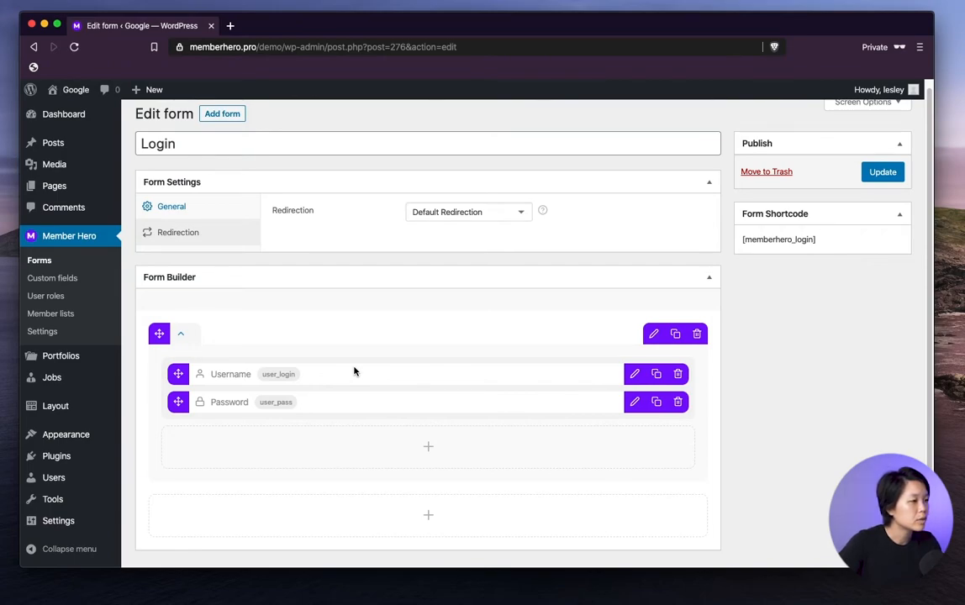
Update the Login form and check the site's demo/login page in a new browser tab before returning to the form editor.
{"action": "left_click", "coordinate": [881, 172]}
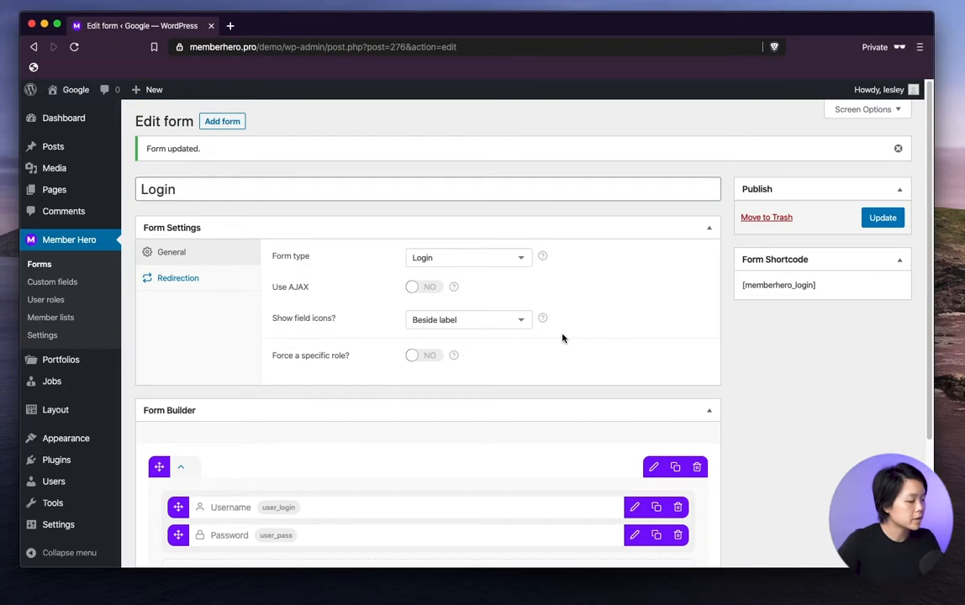
{"action": "key", "text": "super+t"}
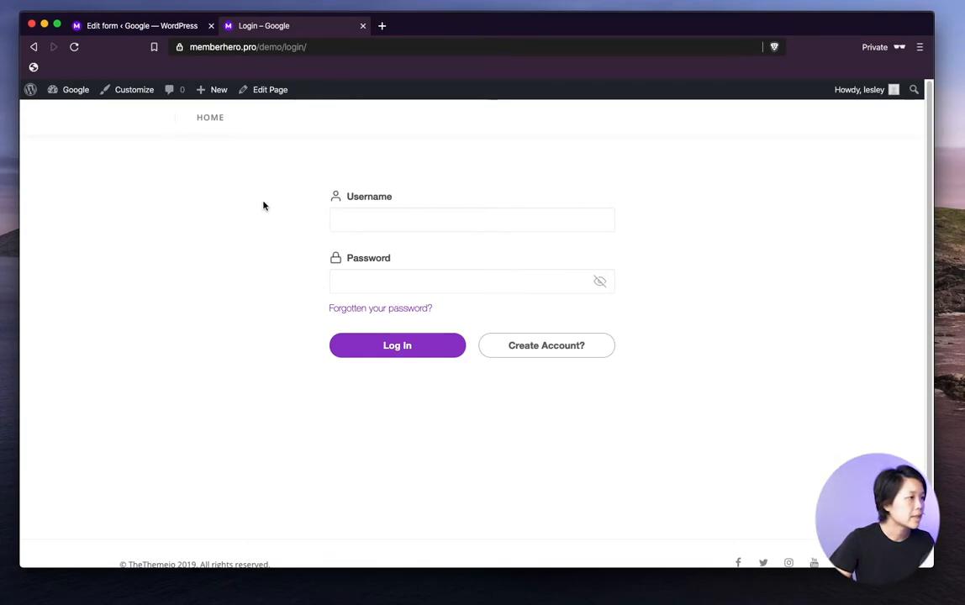
{"action": "left_click", "coordinate": [173, 26]}
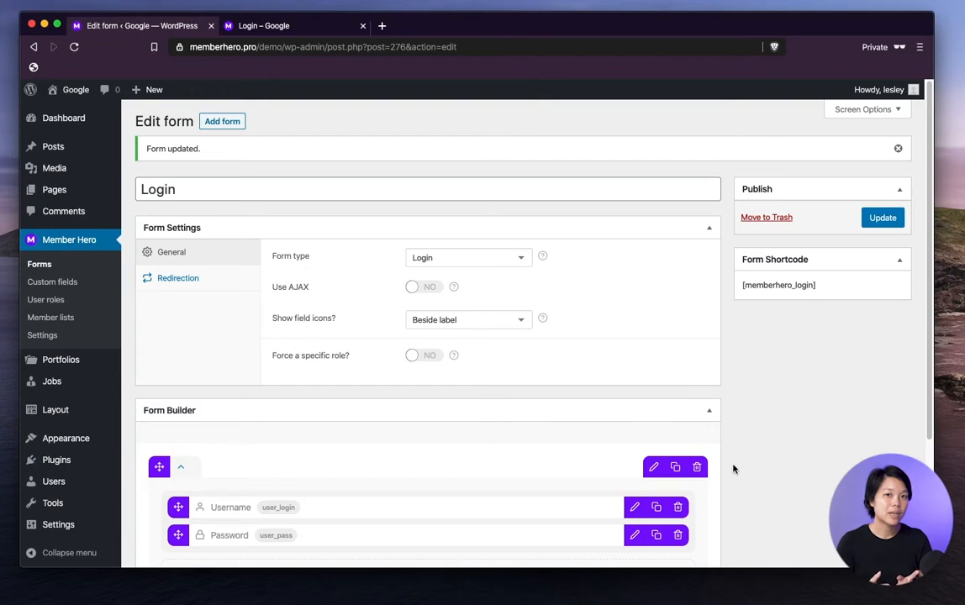
Create a new form titled "Login - Community Manager" with the form type Login.
{"action": "left_click", "coordinate": [41, 264]}
{"action": "left_click", "coordinate": [205, 122]}
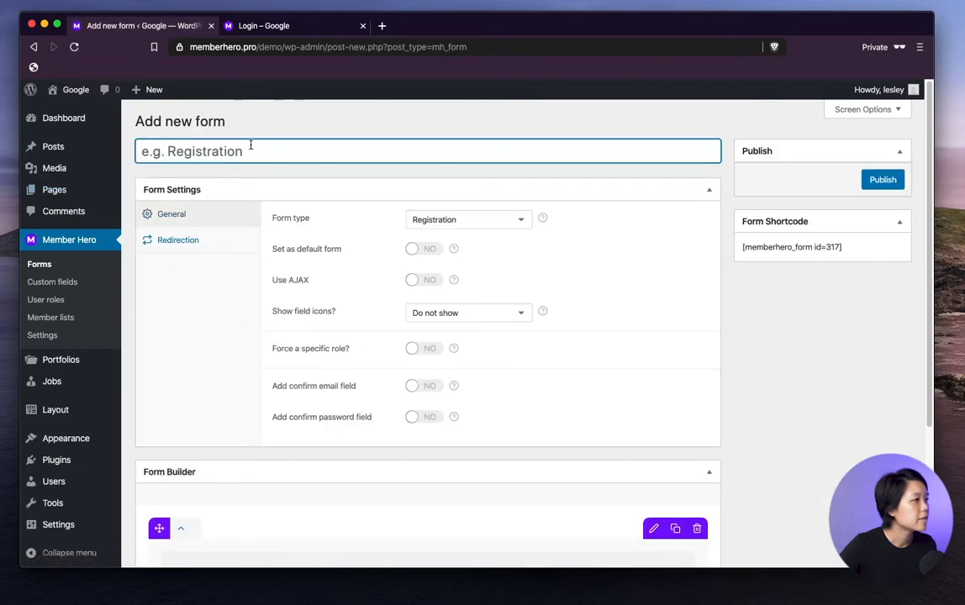
{"action": "type", "text": "Login - Community Manager"}
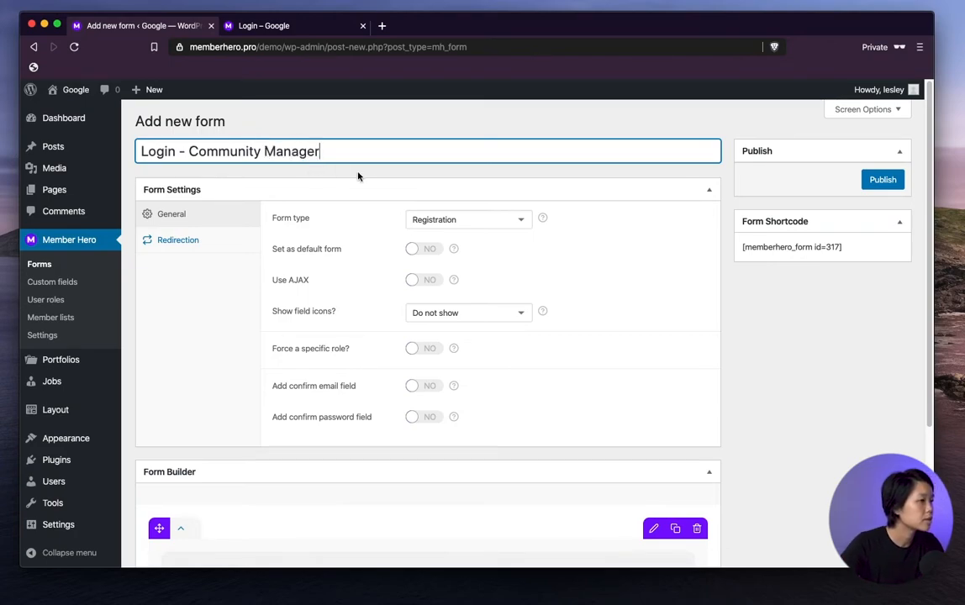
{"action": "left_click", "coordinate": [500, 218]}
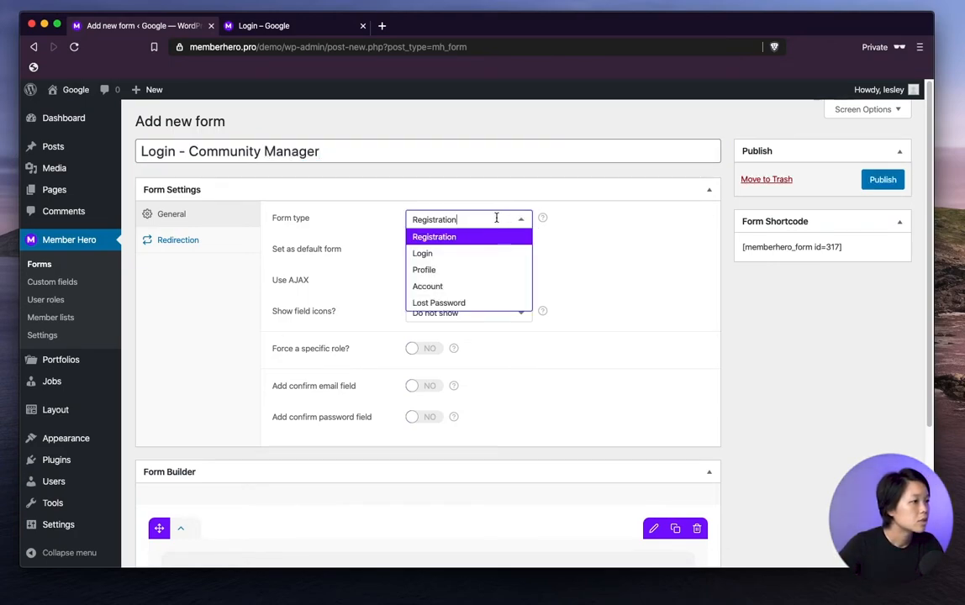
{"action": "left_click", "coordinate": [490, 252]}
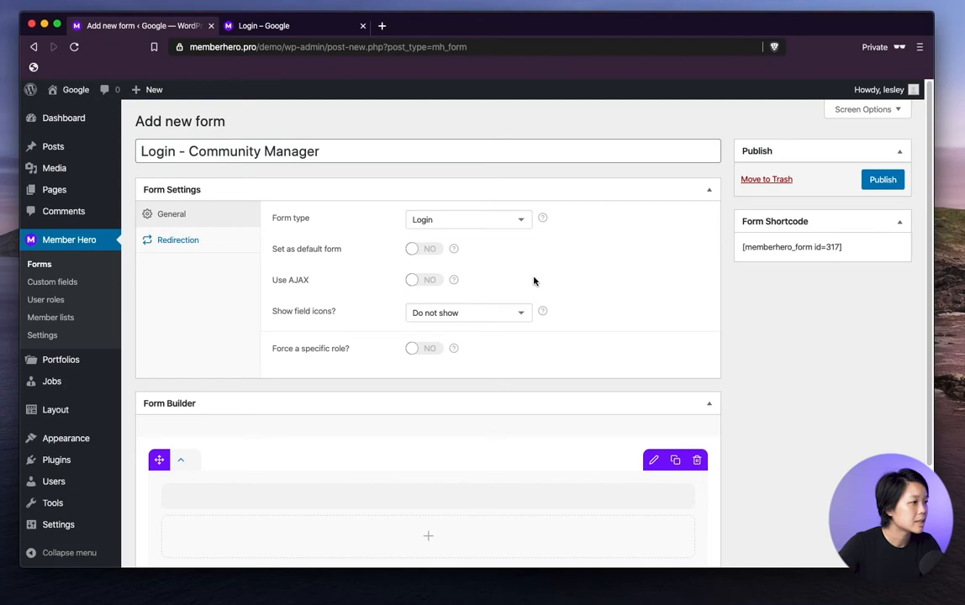
Force a specific role on the new form and select Community manager as the role.
{"action": "scroll", "coordinate": [504, 281], "scroll_direction": "down", "scroll_amount": 1}
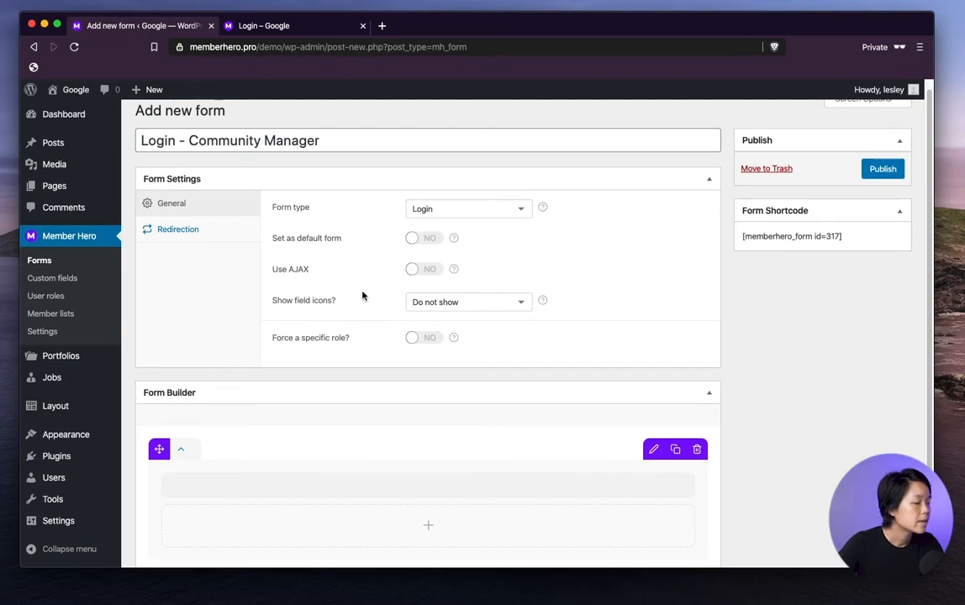
{"action": "scroll", "coordinate": [363, 297], "scroll_direction": "down", "scroll_amount": 1}
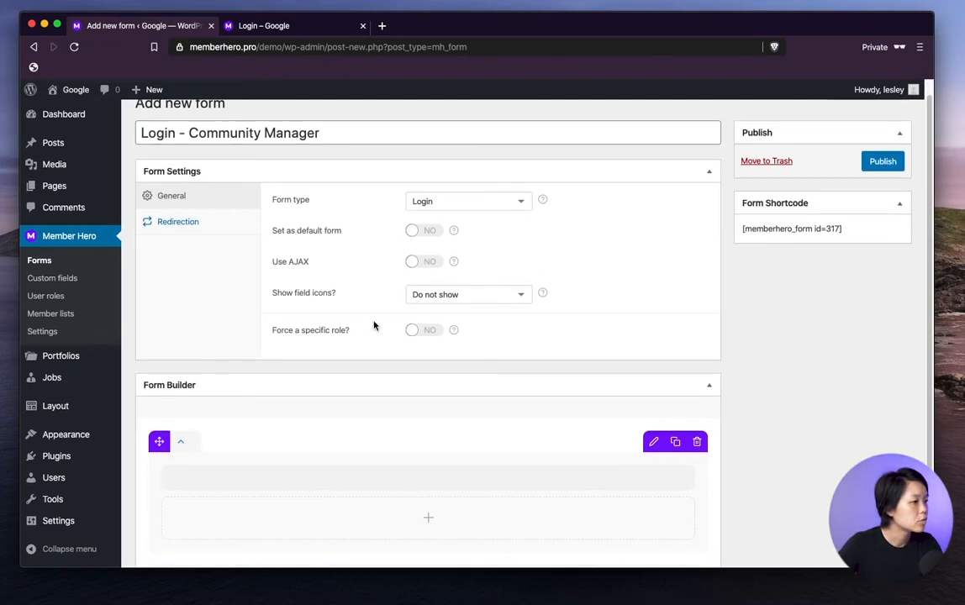
{"action": "left_click", "coordinate": [415, 329]}
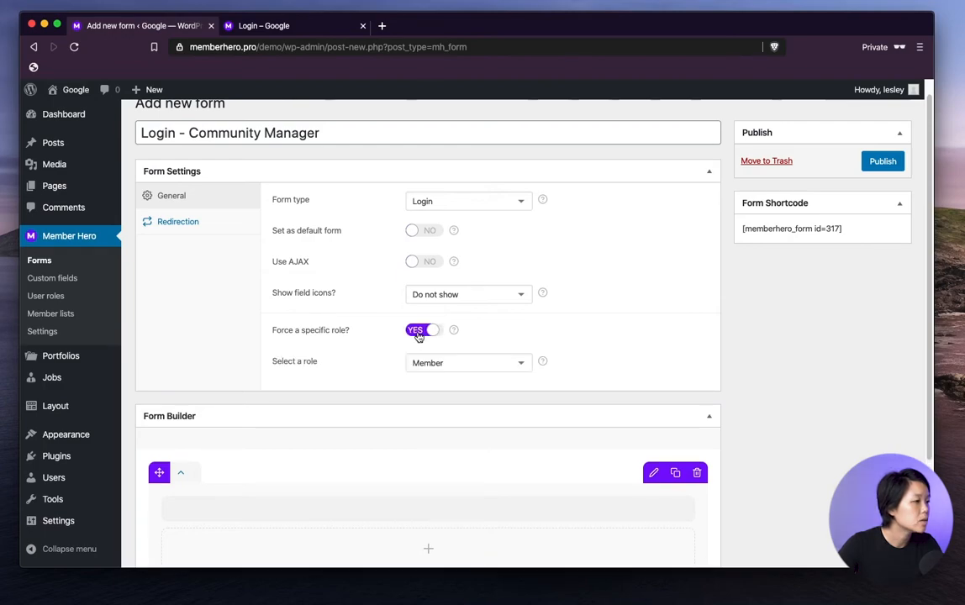
{"action": "left_click", "coordinate": [453, 362]}
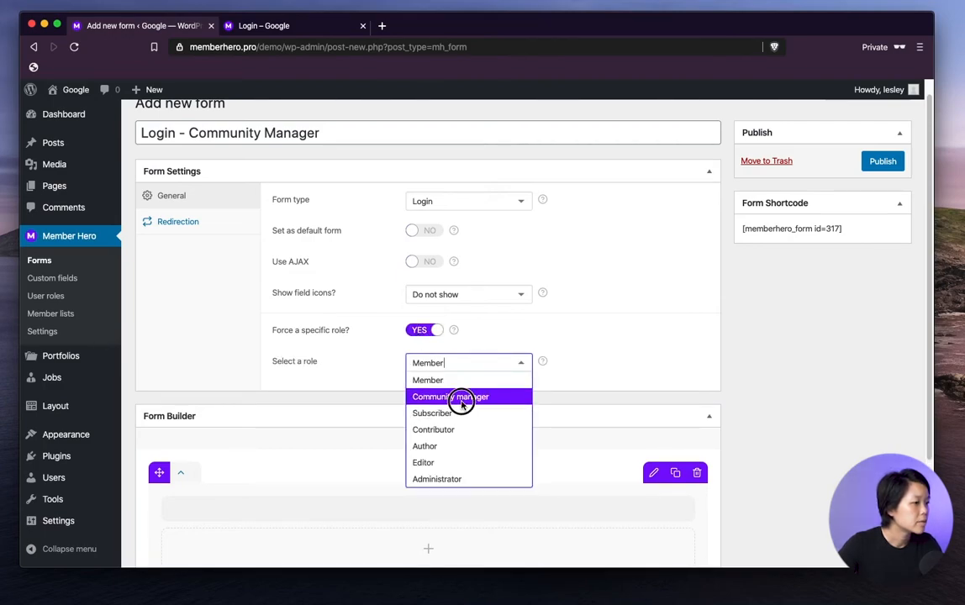
{"action": "left_click", "coordinate": [459, 397]}
Add the existing Username and Password custom fields to the form in the Form Builder.
{"action": "scroll", "coordinate": [524, 395], "scroll_direction": "down", "scroll_amount": 3}
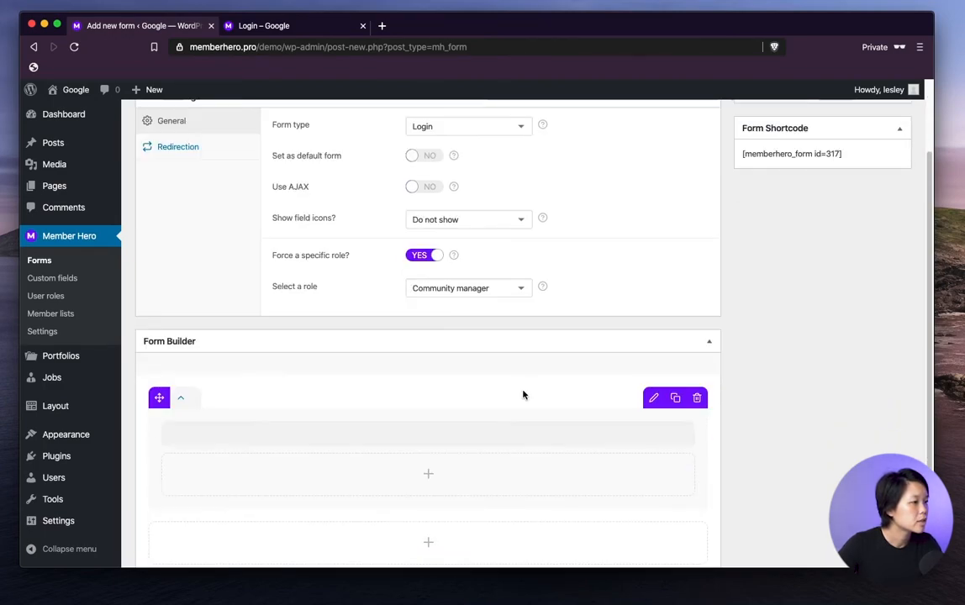
{"action": "left_click", "coordinate": [429, 410]}
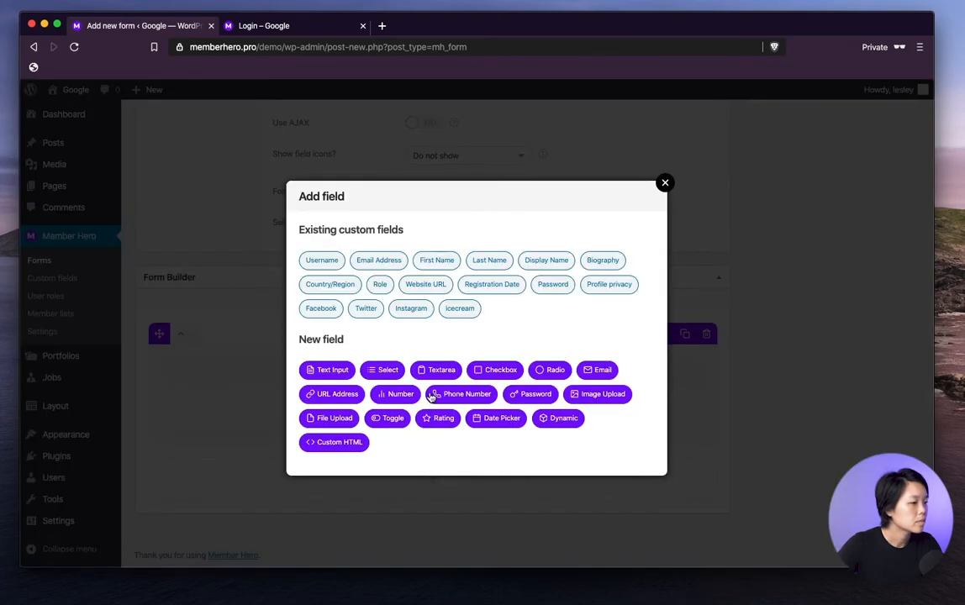
{"action": "left_click", "coordinate": [327, 261]}
{"action": "left_click", "coordinate": [429, 418]}
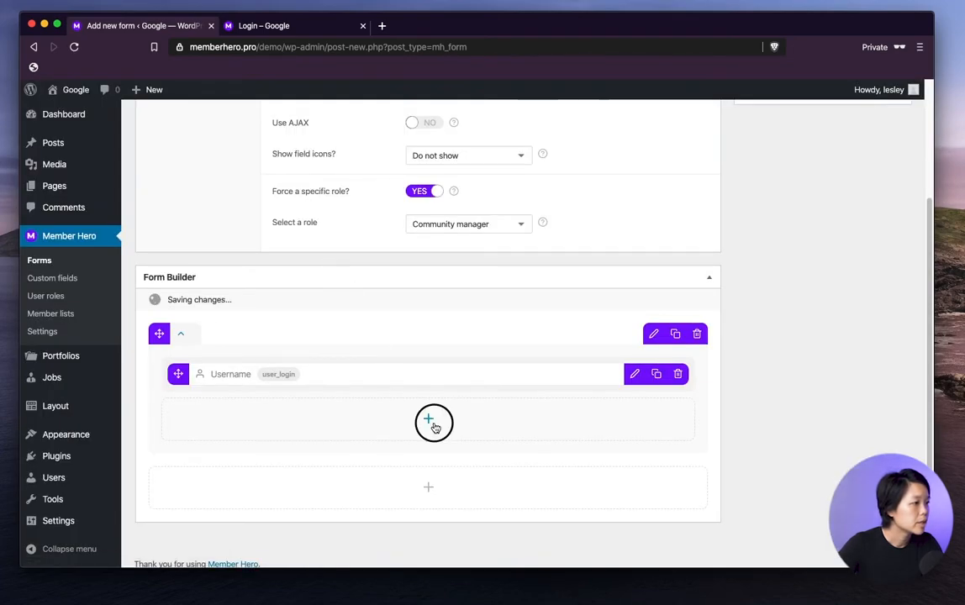
{"action": "left_click", "coordinate": [554, 284]}
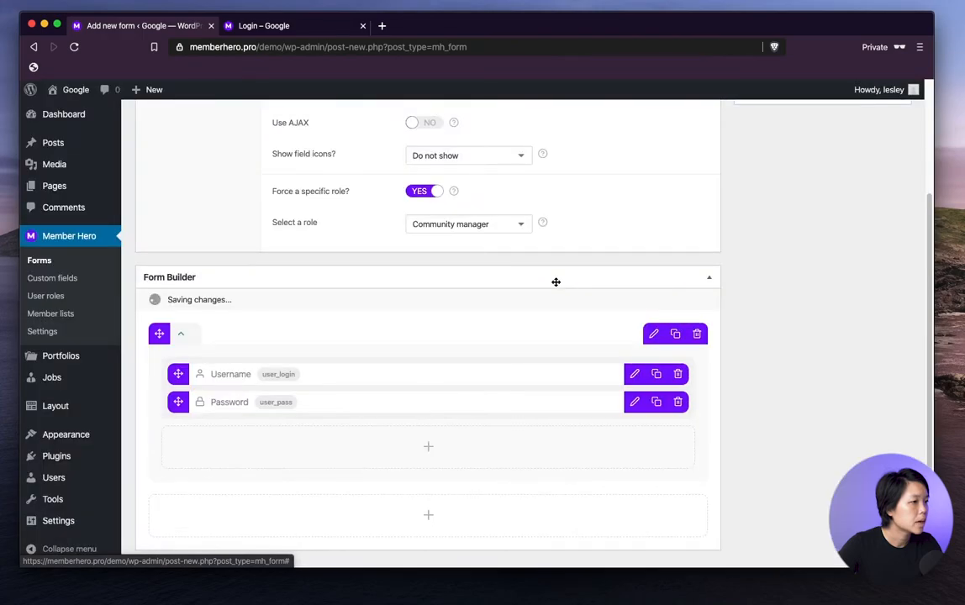
Publish the new login form and copy its shortcode [memberhero_form id=317].
{"action": "scroll", "coordinate": [806, 409], "scroll_direction": "up", "scroll_amount": 4}
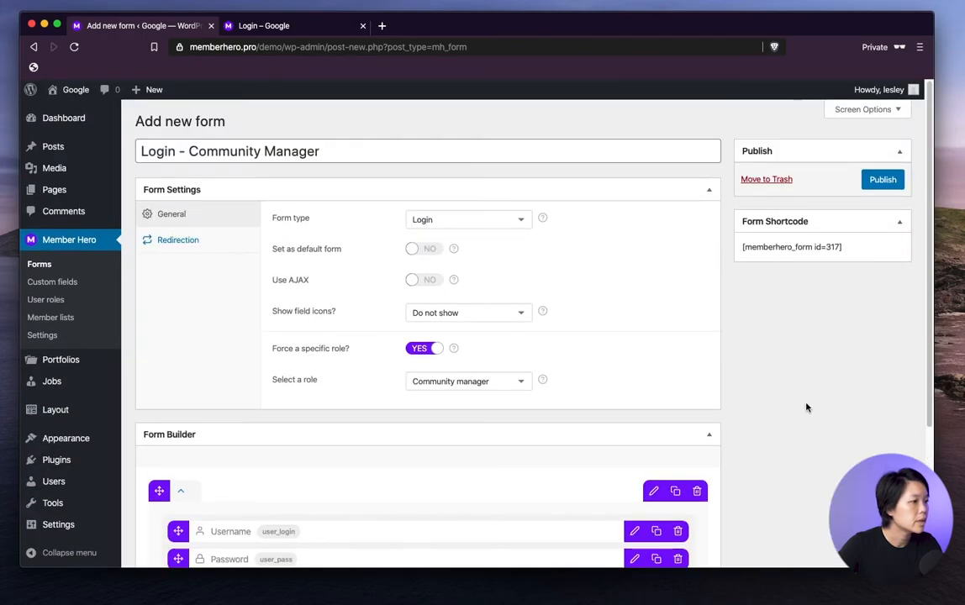
{"action": "left_click", "coordinate": [883, 180]}
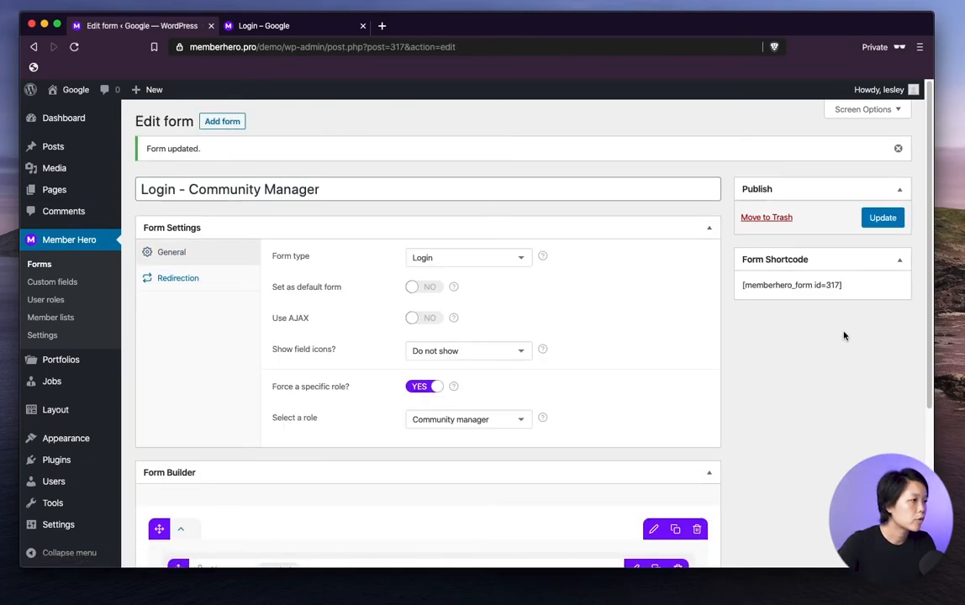
{"action": "left_click_drag", "start_coordinate": [843, 285], "coordinate": [743, 285]}
{"action": "key", "text": "super+c"}
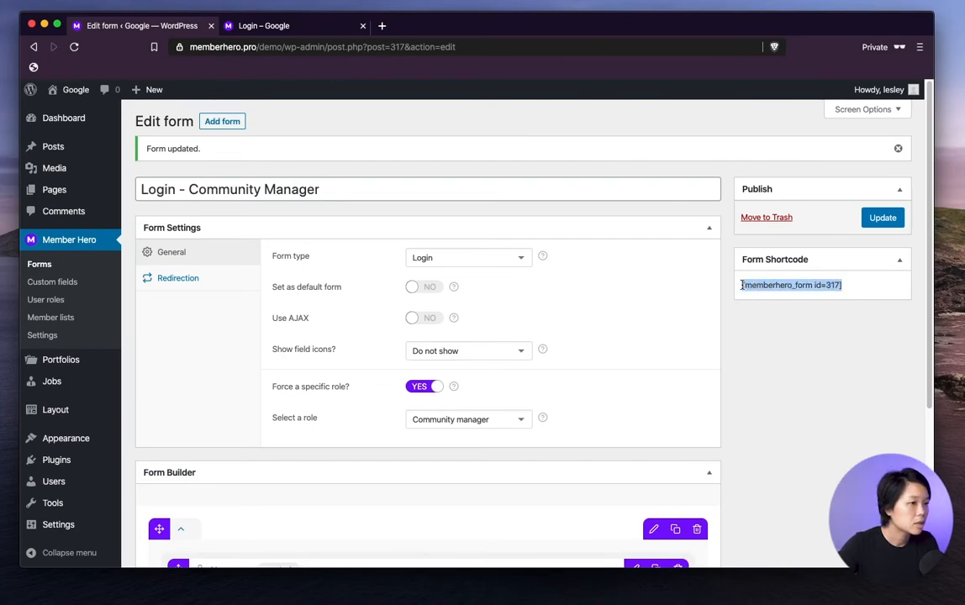
{"action": "left_click", "coordinate": [799, 337]}
Create a new page titled "Login Community Manger".
{"action": "mouse_move", "coordinate": [84, 190]}
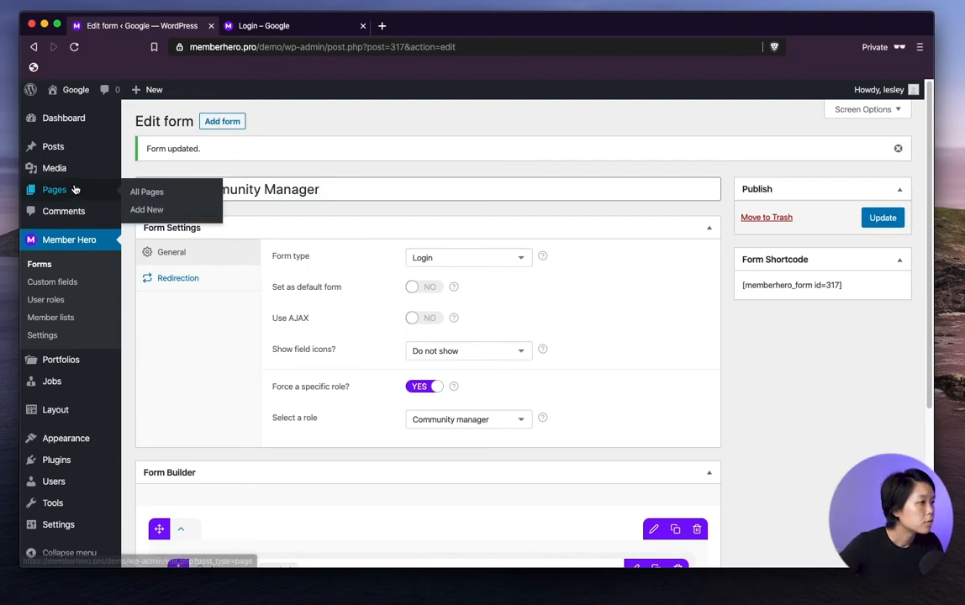
{"action": "left_click", "coordinate": [145, 210]}
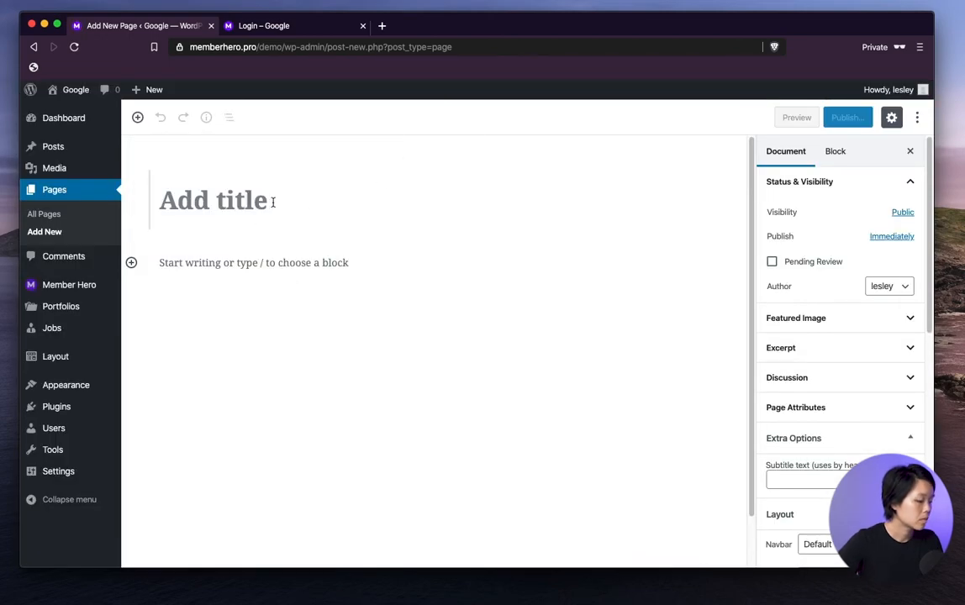
{"action": "left_click", "coordinate": [272, 202]}
{"action": "type", "text": "Log"}
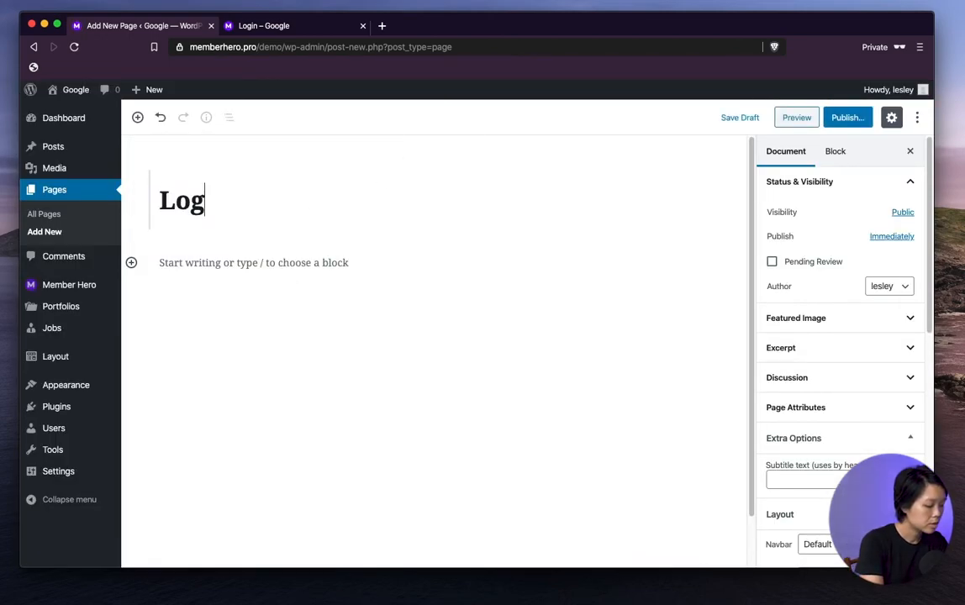
{"action": "type", "text": "in Community Manger"}
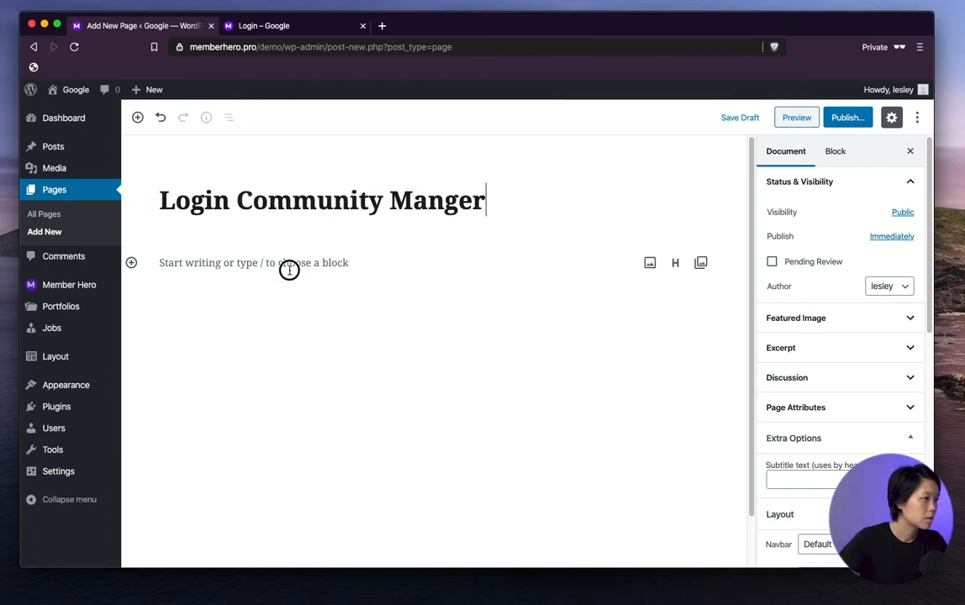
Add the text "Welcome Community Managers!" to the page body and transform it into a heading.
{"action": "left_click", "coordinate": [191, 263]}
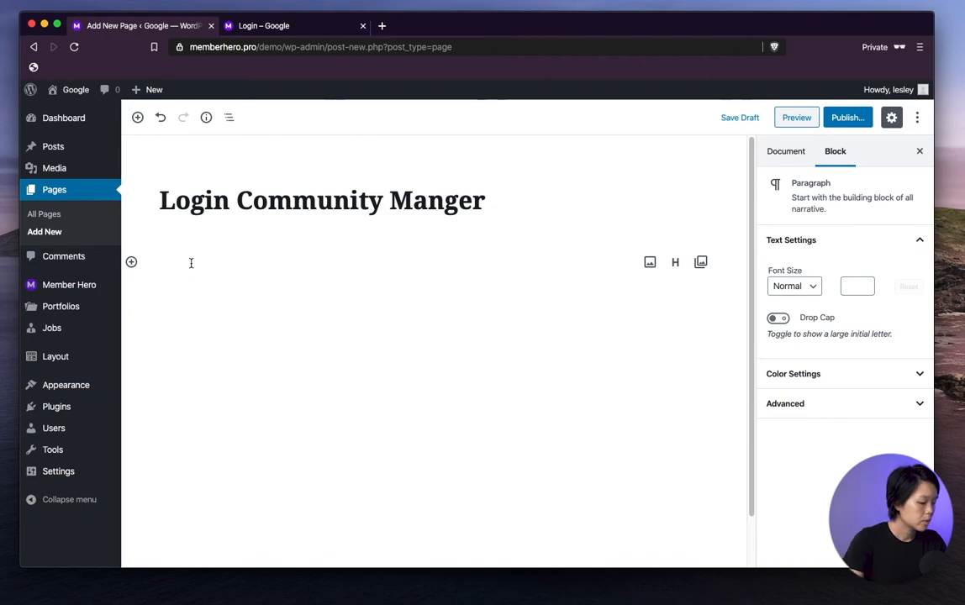
{"action": "type", "text": "Welcome Communit"}
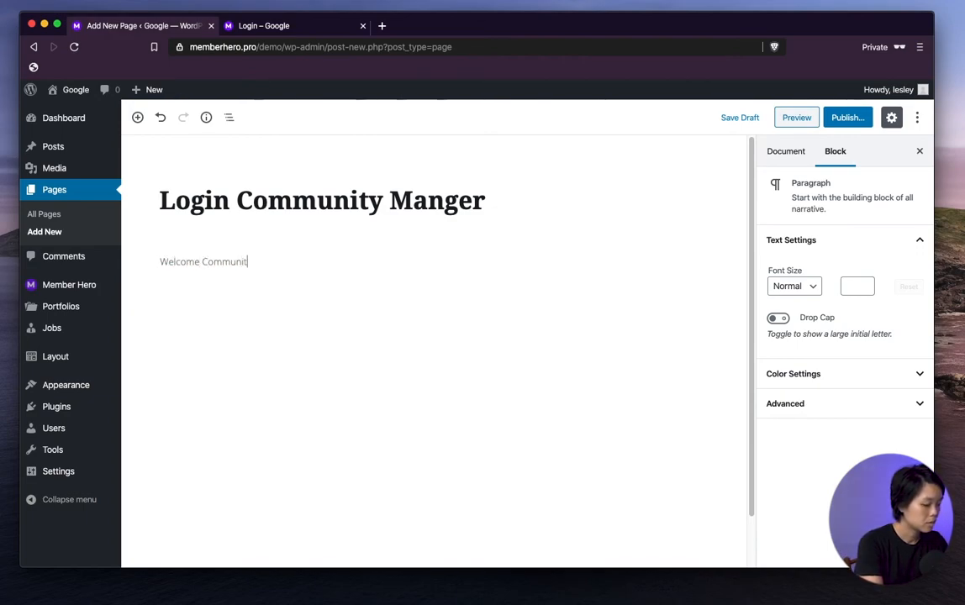
{"action": "type", "text": "y Managers!"}
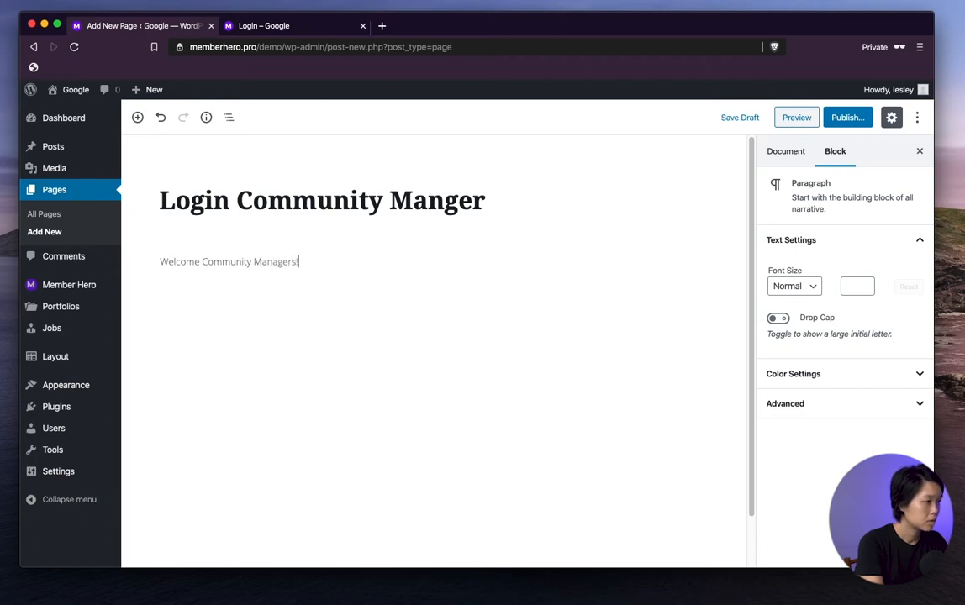
{"action": "left_click", "coordinate": [165, 233]}
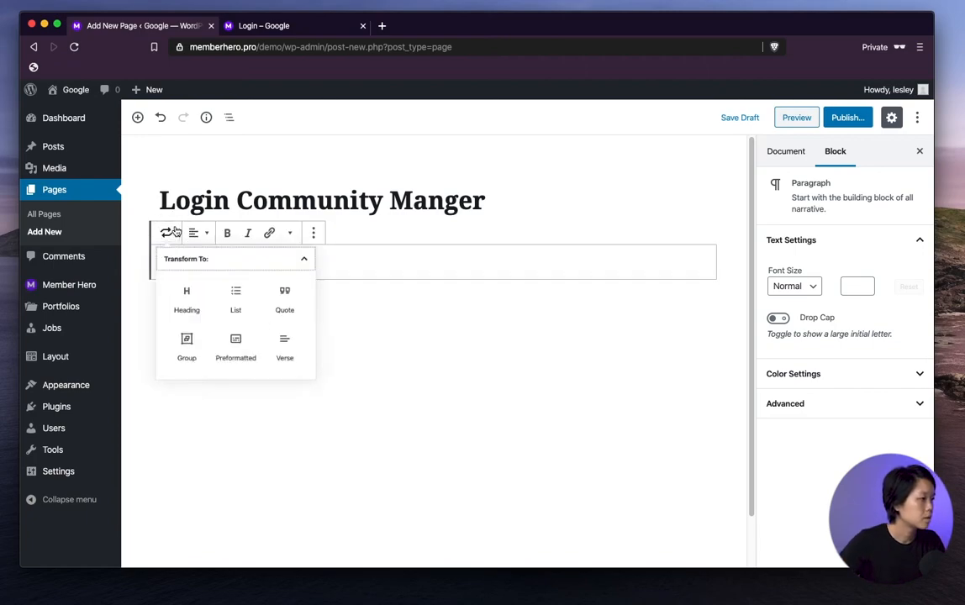
{"action": "left_click", "coordinate": [202, 305]}
Paste the copied form shortcode [memberhero_form id=317] into a new block below the welcome heading.
{"action": "left_click", "coordinate": [305, 318]}
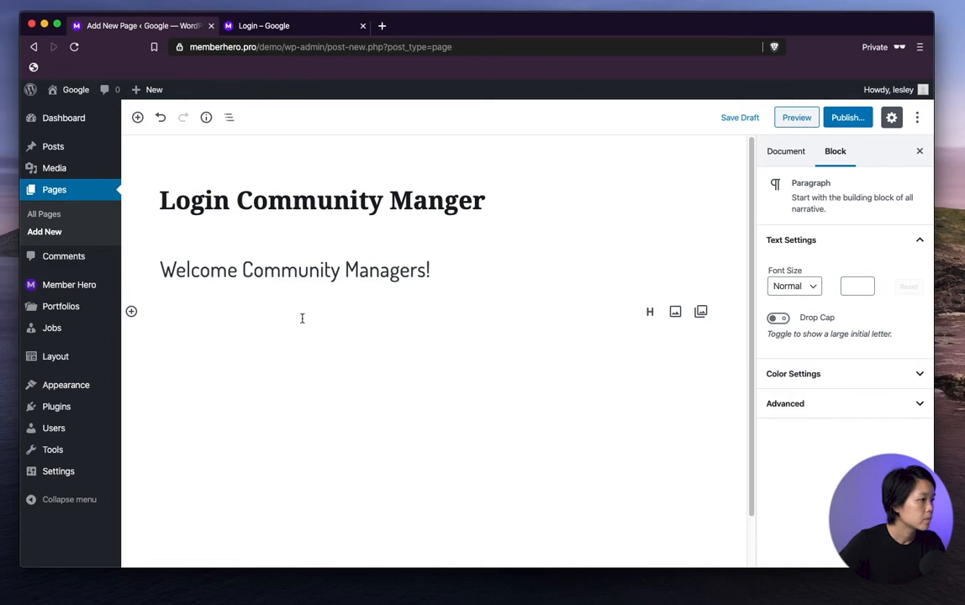
{"action": "key", "text": "super+v"}
{"action": "left_click", "coordinate": [313, 399]}
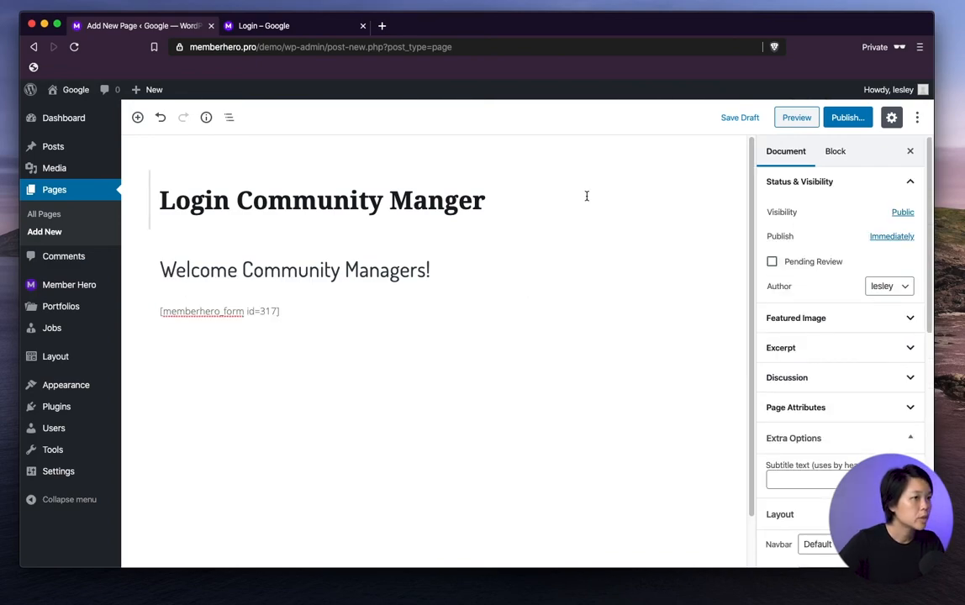
Publish the community manager login page and view it live in a separate browser tab.
{"action": "left_click", "coordinate": [851, 119]}
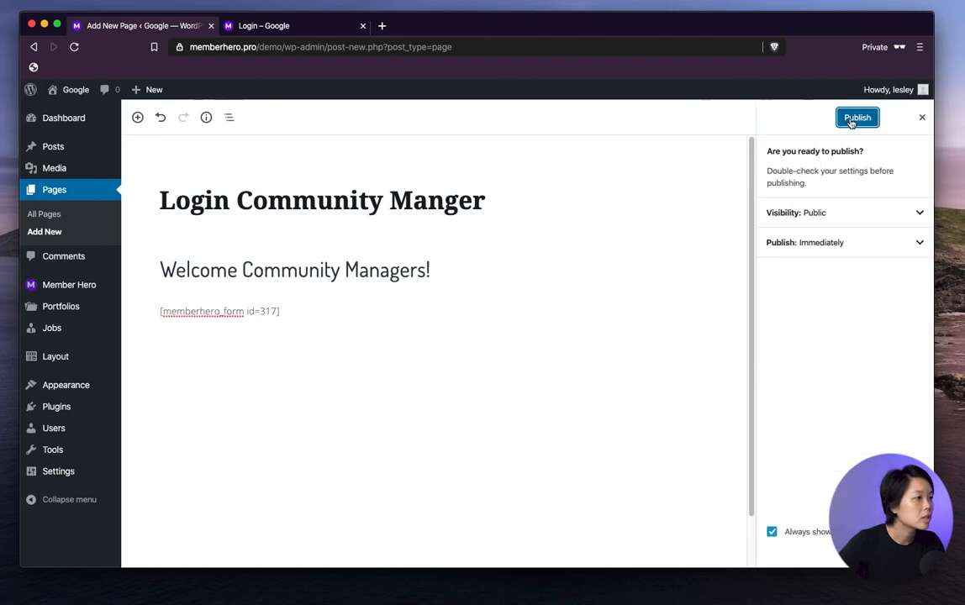
{"action": "left_click", "coordinate": [850, 121]}
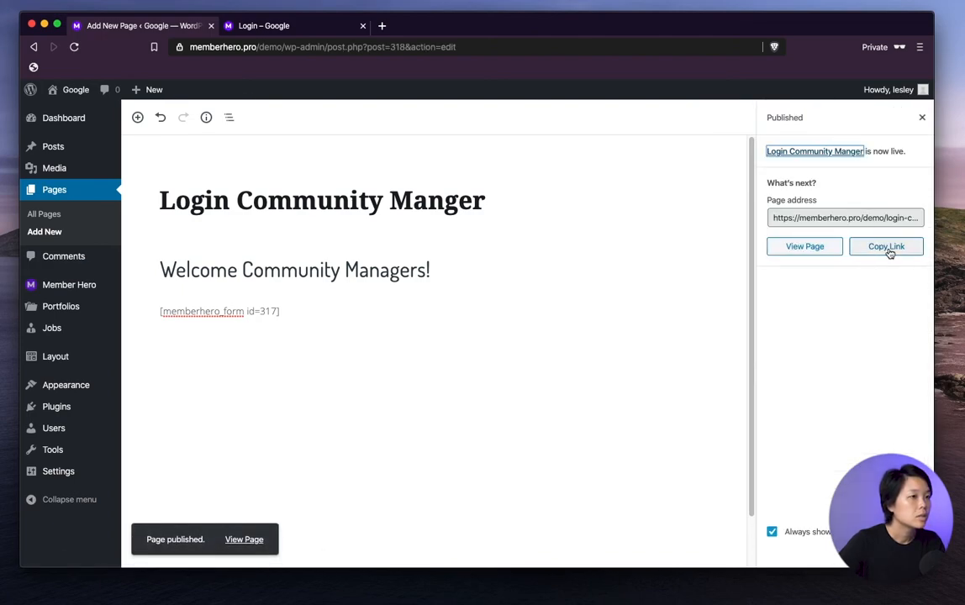
{"action": "left_click", "coordinate": [818, 257]}
{"action": "left_click", "coordinate": [269, 26]}
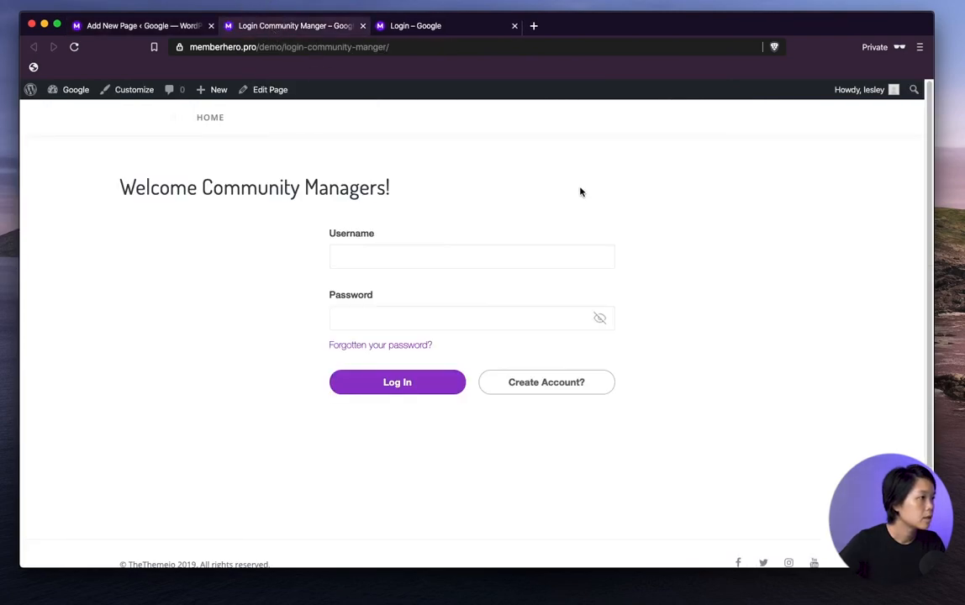